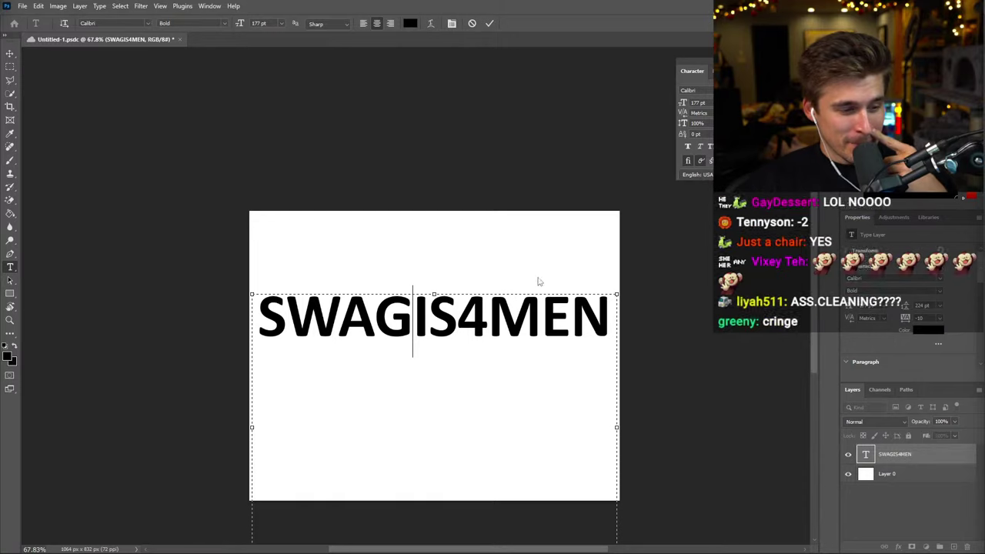
Replace the SWAGIS4MEN text with "ASS.CLEANING" and set its font size to 167 pt
double_click(574, 302)
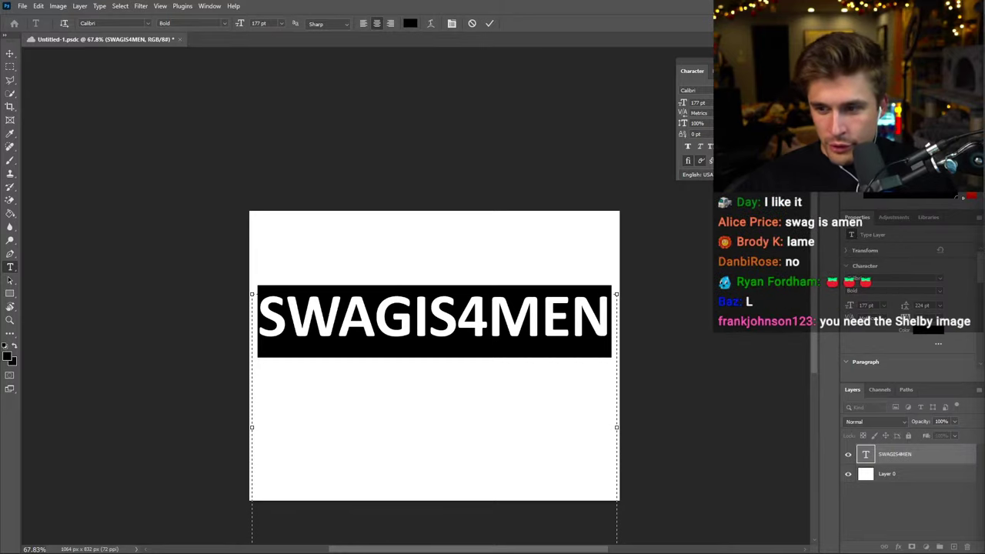
text(AS)
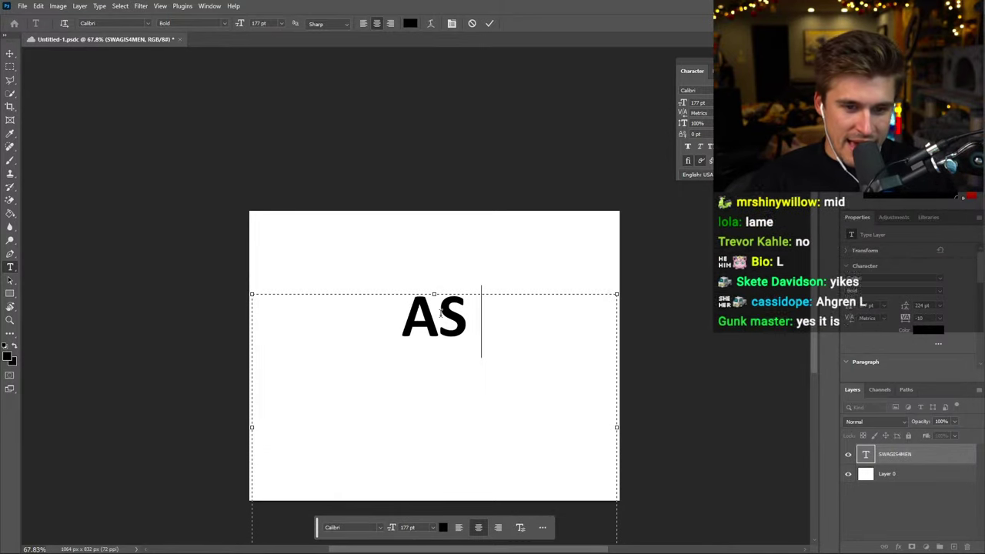
text(S.CLEANING)
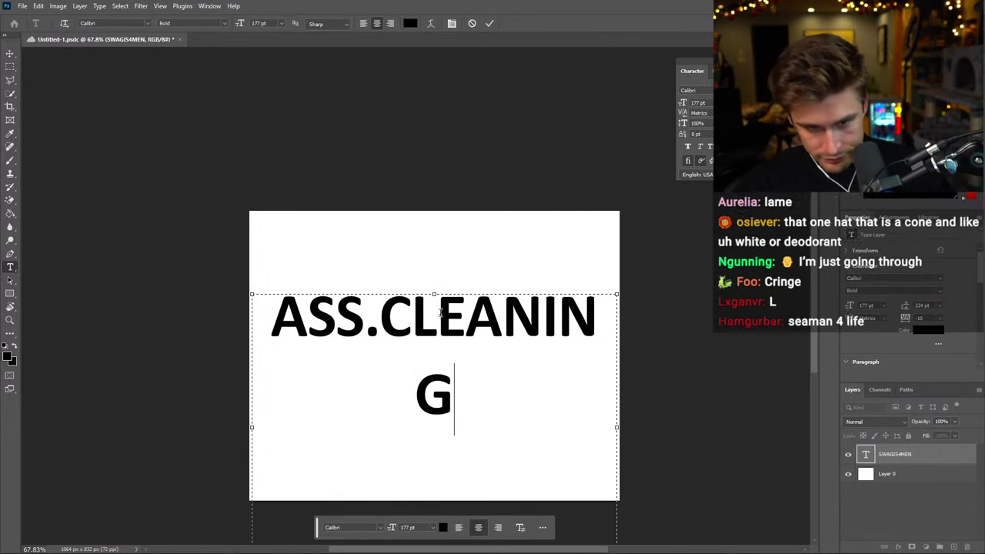
key(ctrl+a)
drag(240, 23, 232, 23)
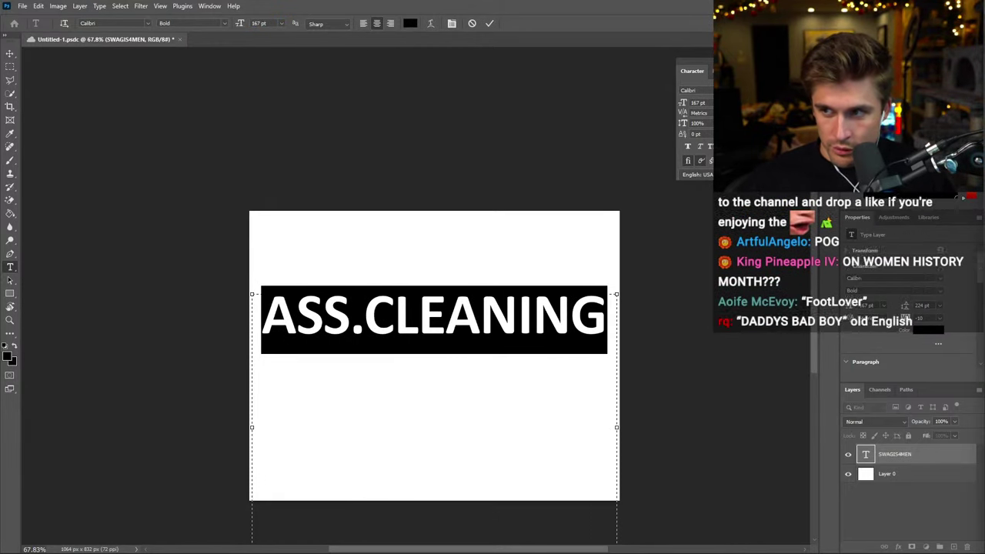
Check the bidet.gg home page in the browser and return to Photoshop to commit the text edit
drag(0, 13, 57, 12)
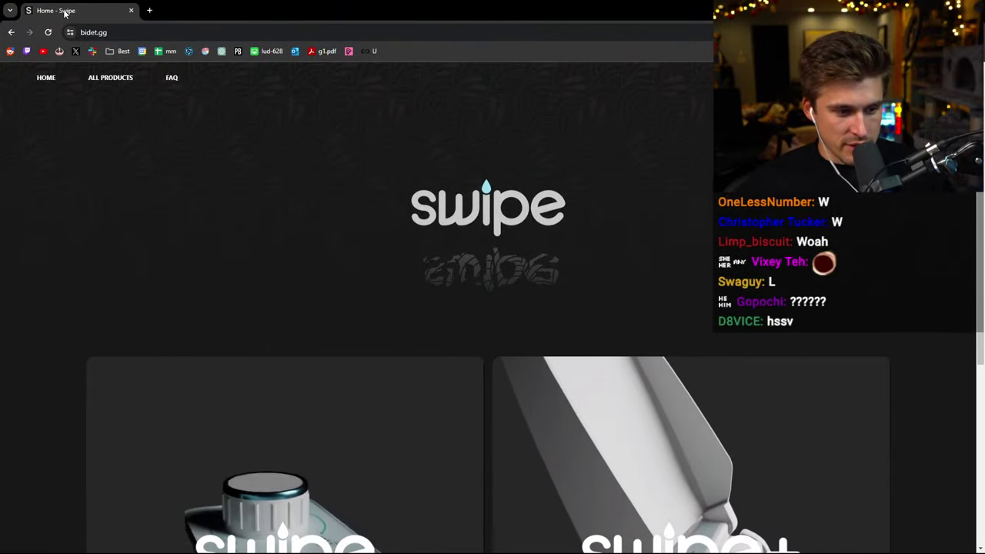
key(alt+Tab)
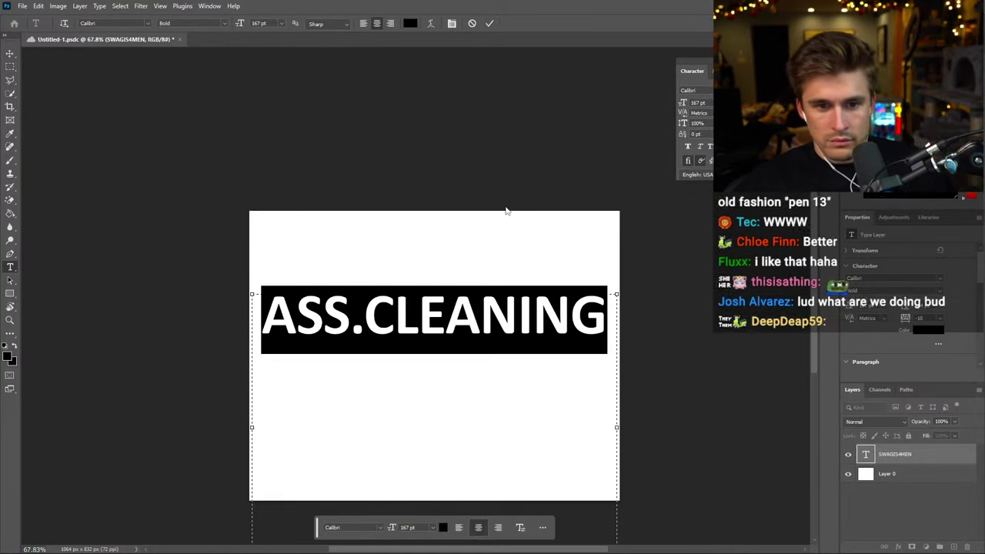
click(489, 23)
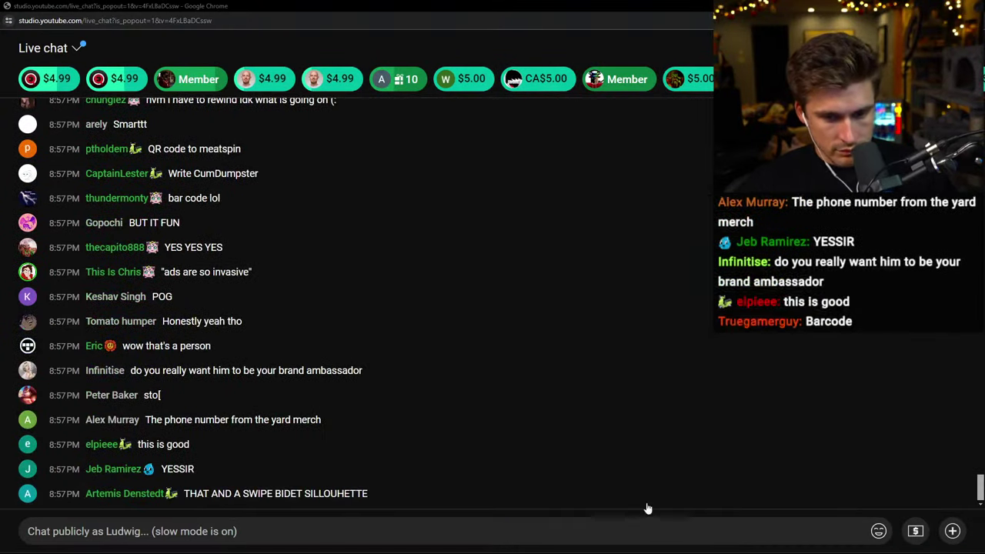
Switch to the YouTube live chat and create a poll with the question "WHAT DO WE TATTOO?"
click(953, 531)
click(260, 475)
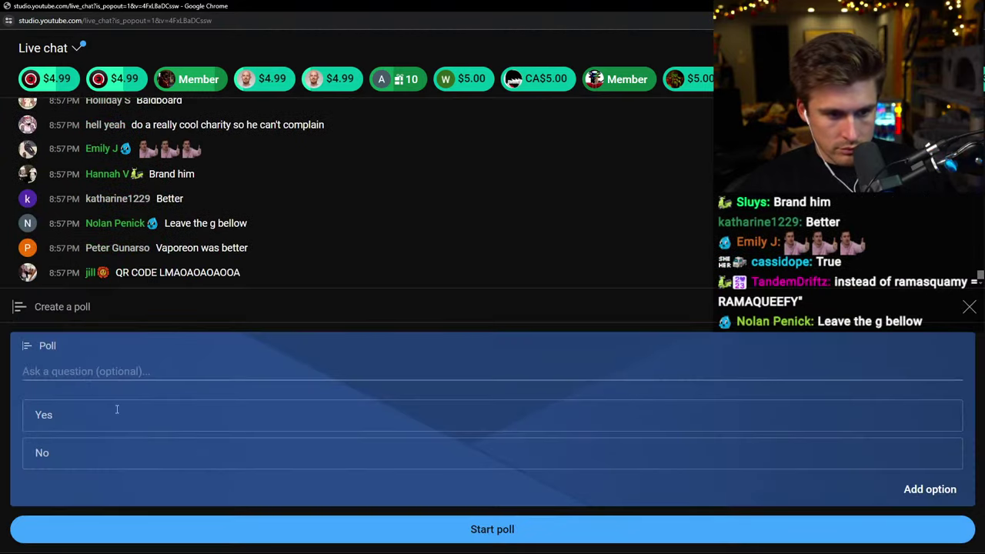
click(90, 374)
text(WHAT DO WE TAT)
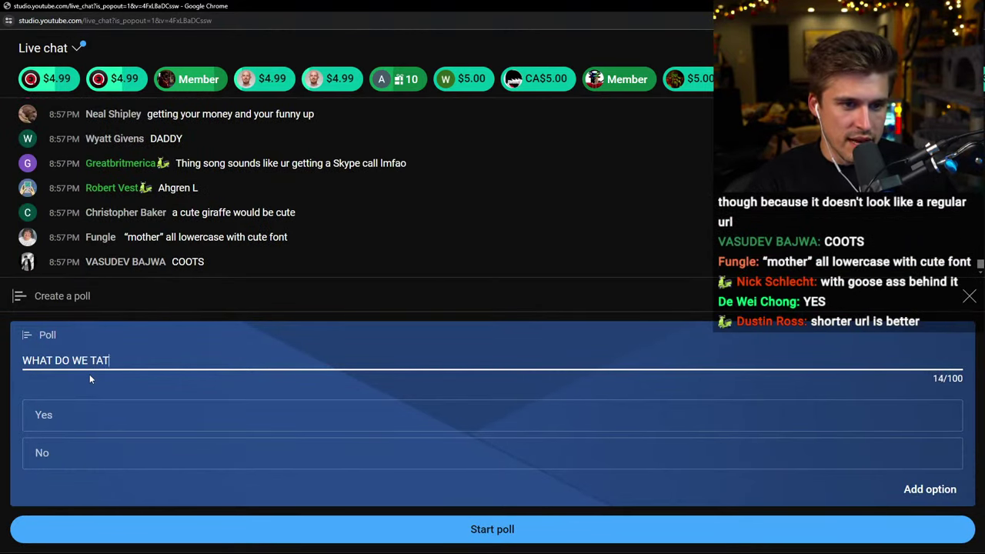
text(TOO?)
Enter "ASS.CLEANING" as the first answer option of the poll
key(Tab)
text(ASS)
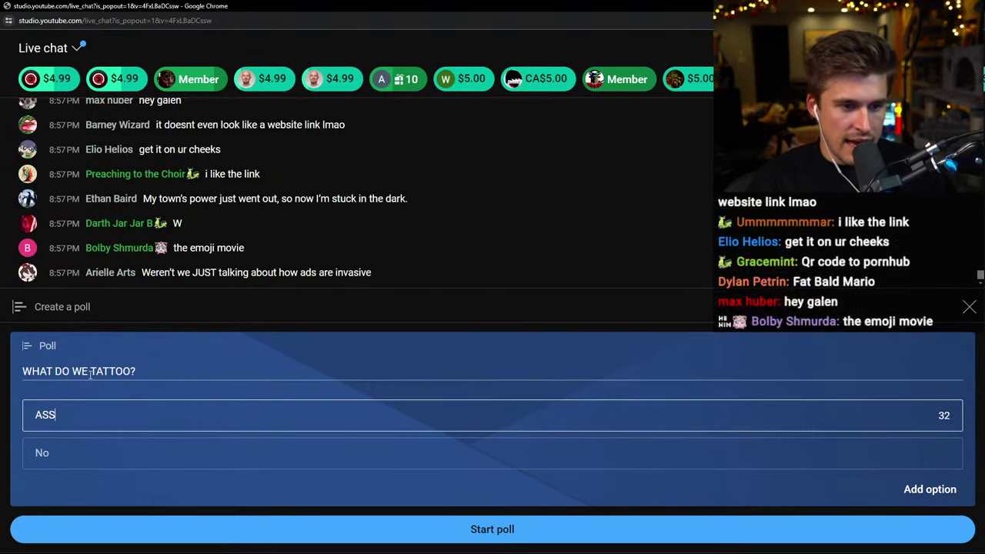
text(.CLEA)
key(BackSpace)
key(BackSpace)
text(LEA)
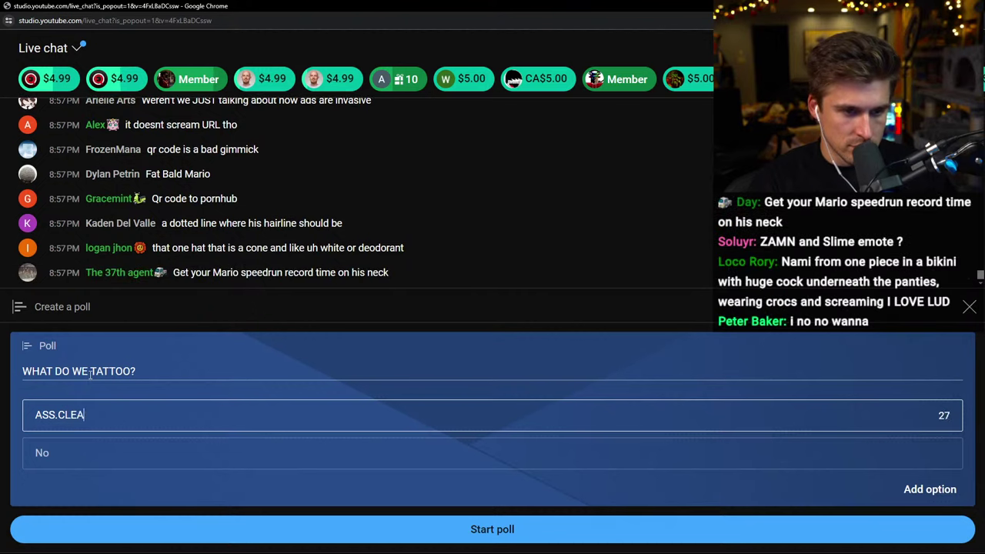
text(NING)
key(Tab)
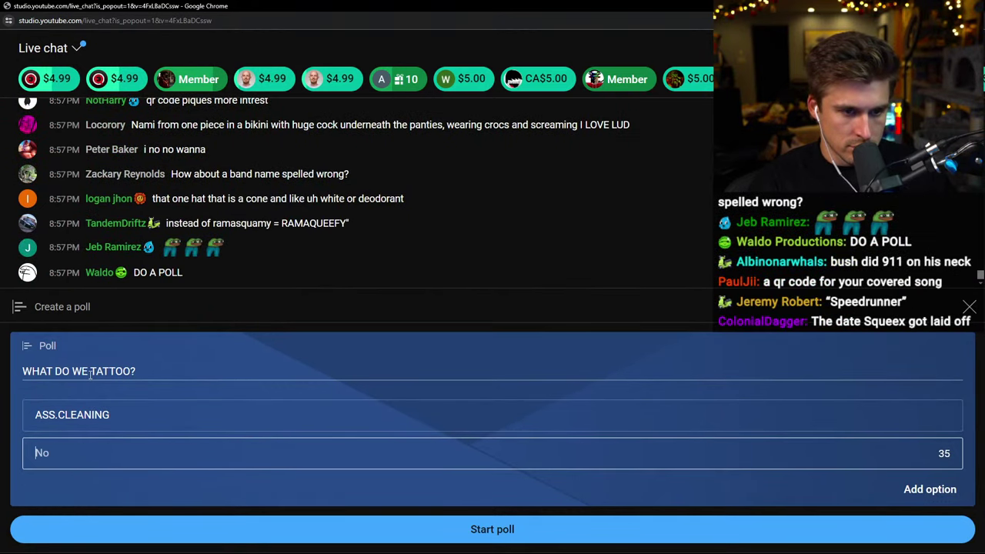
Add two more answer options to the poll and enter "A PENIS" as the second option
double_click(928, 489)
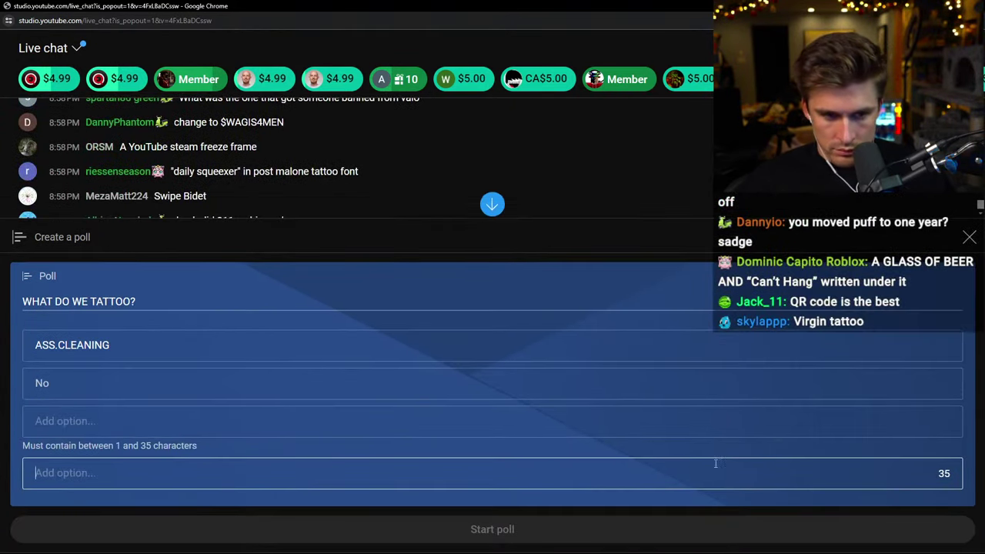
click(163, 377)
text(A PENIS)
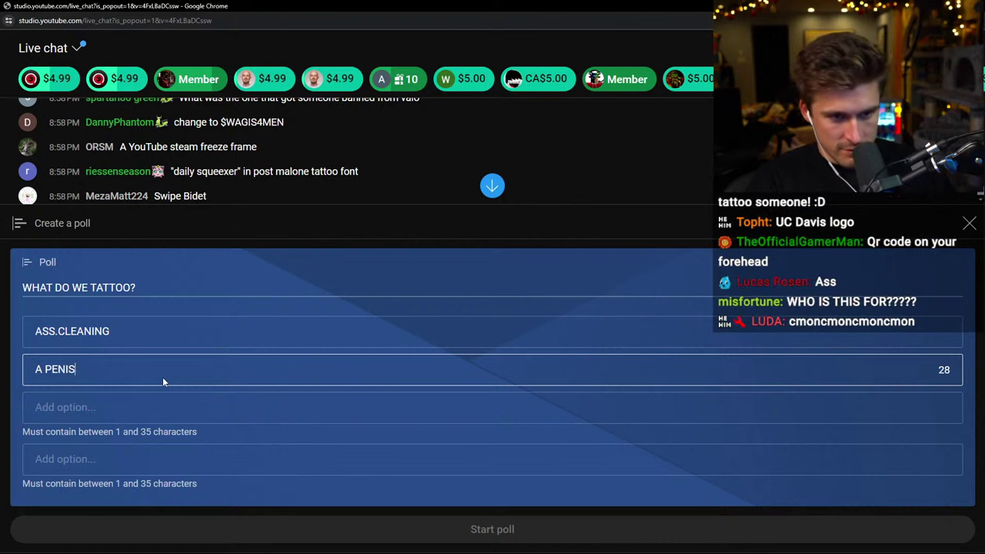
key(Tab)
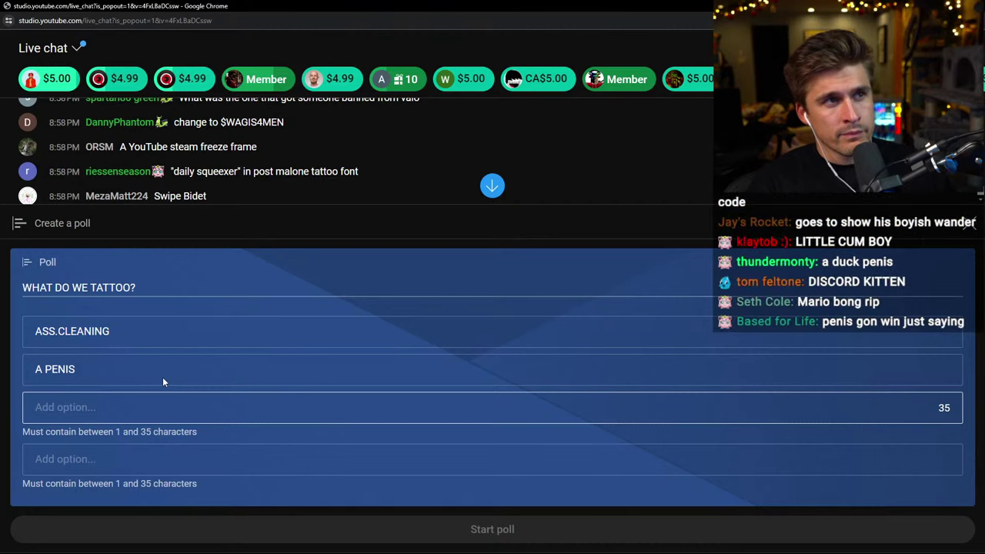
Enter "DISCORD KITTEN" as the third answer option of the poll
text(DSICORD)
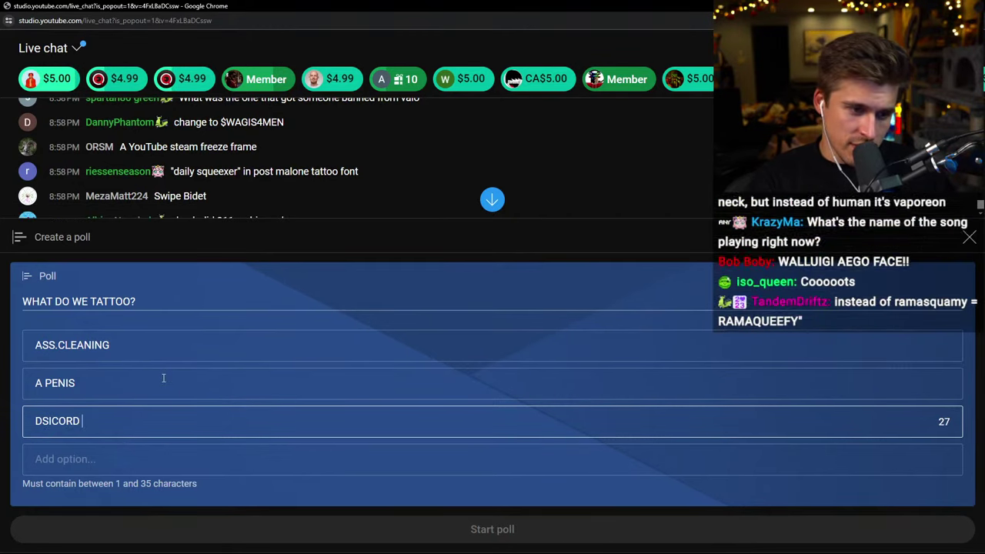
key(BackSpace)
key(BackSpace)
key(BackSpace)
key(BackSpace)
key(BackSpace)
key(BackSpace)
key(BackSpace)
text(ISCORD KITT)
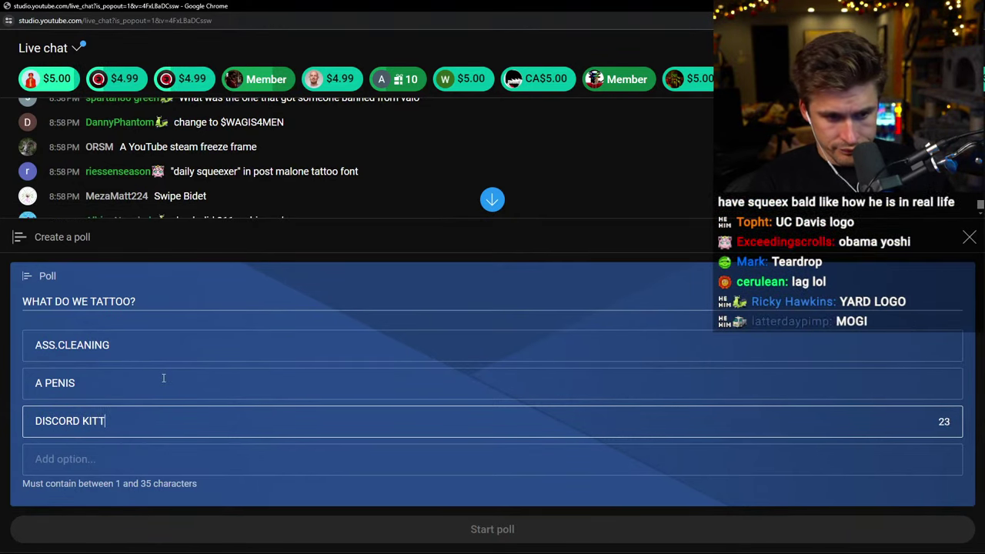
text(EN)
key(Return)
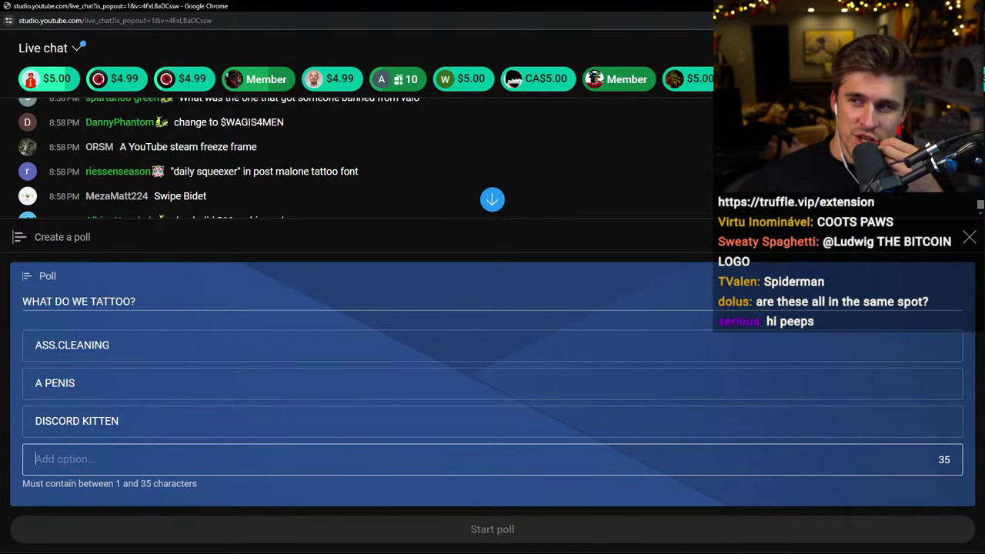
key(alt+Tab)
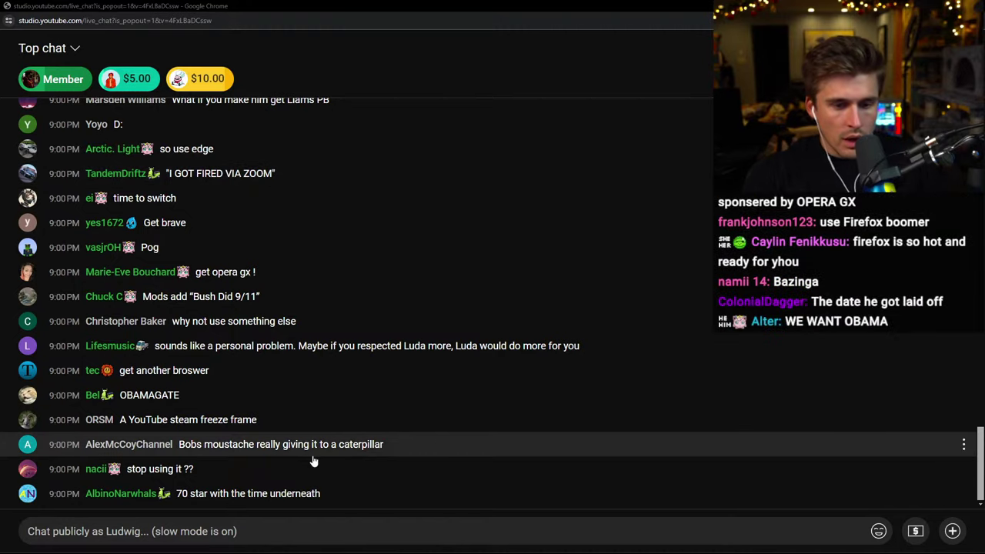
click(917, 526)
click(398, 478)
click(73, 372)
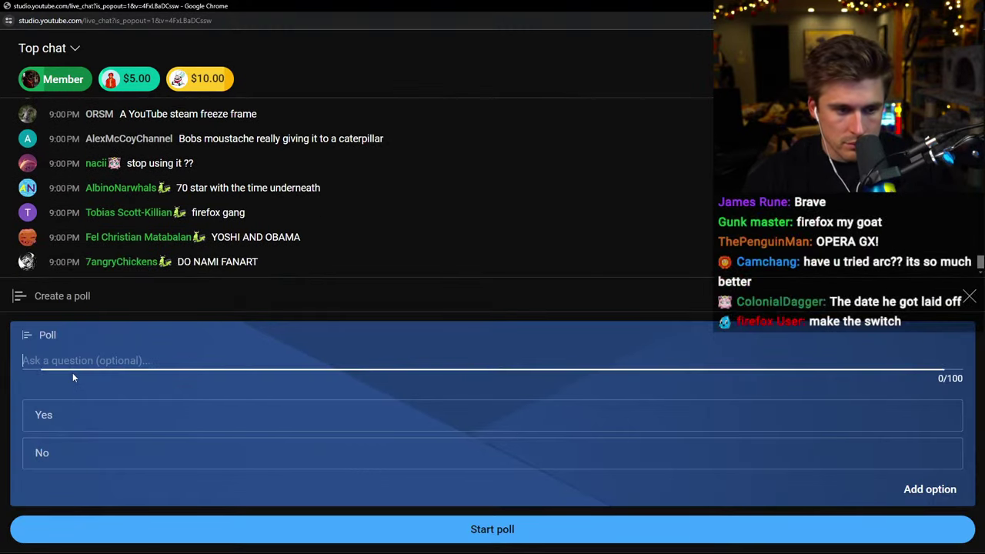
text(what tattoo?)
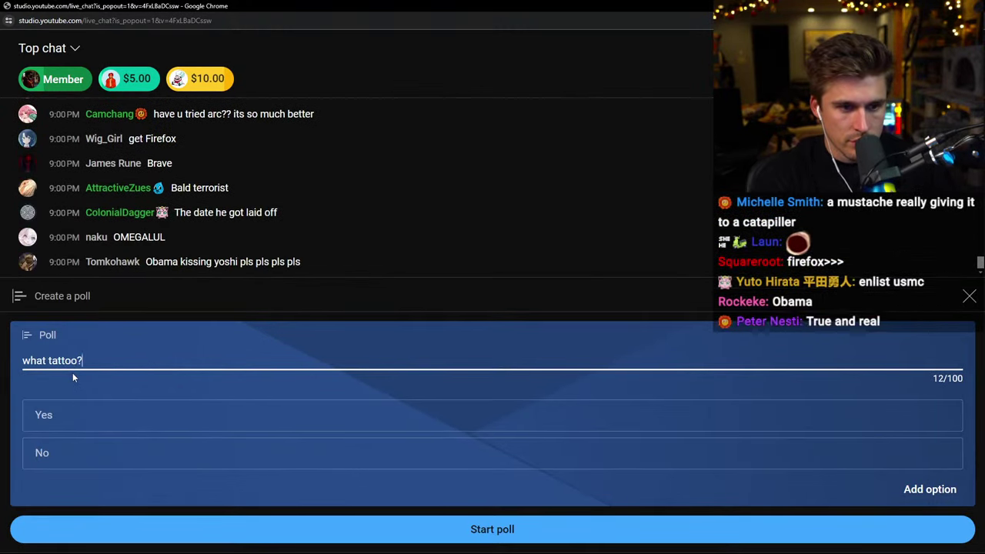
key(Tab)
text(a)
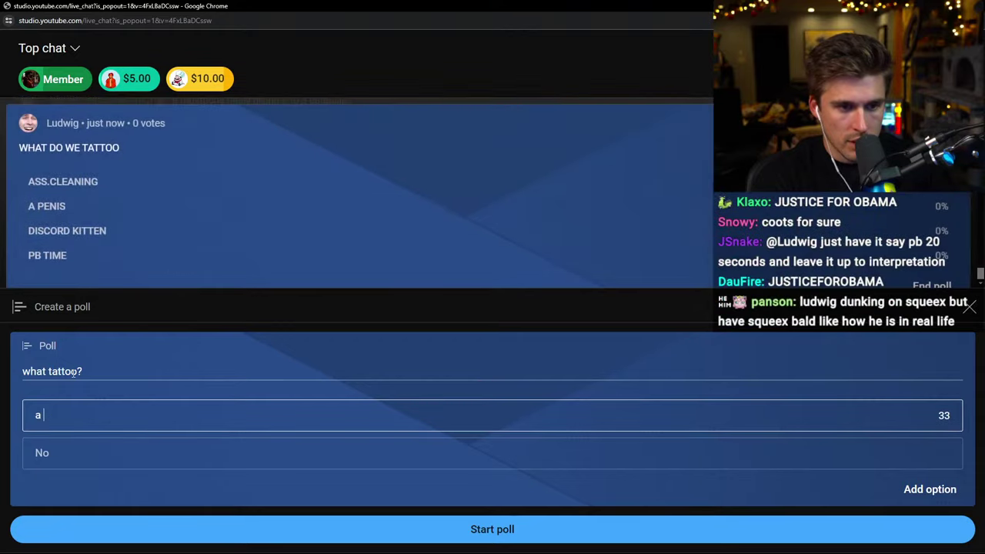
click(969, 307)
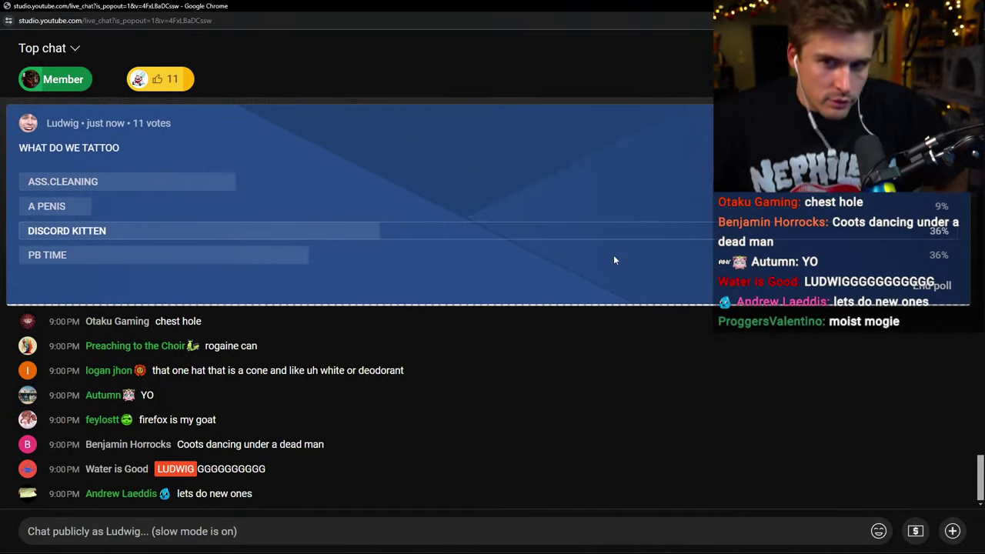
Read the pinned $10.00 Super Chat and expand the running tattoo poll to examine its votes
click(141, 80)
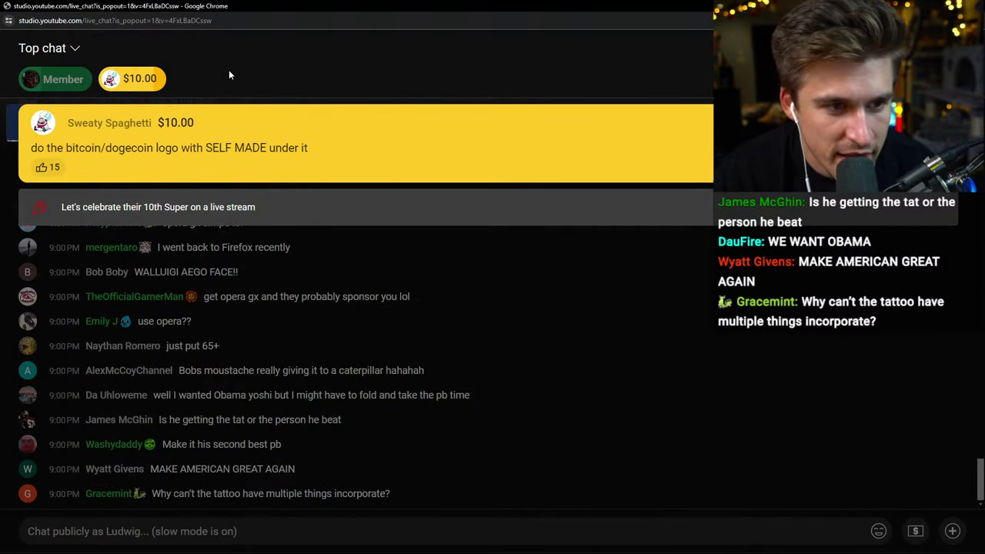
click(323, 262)
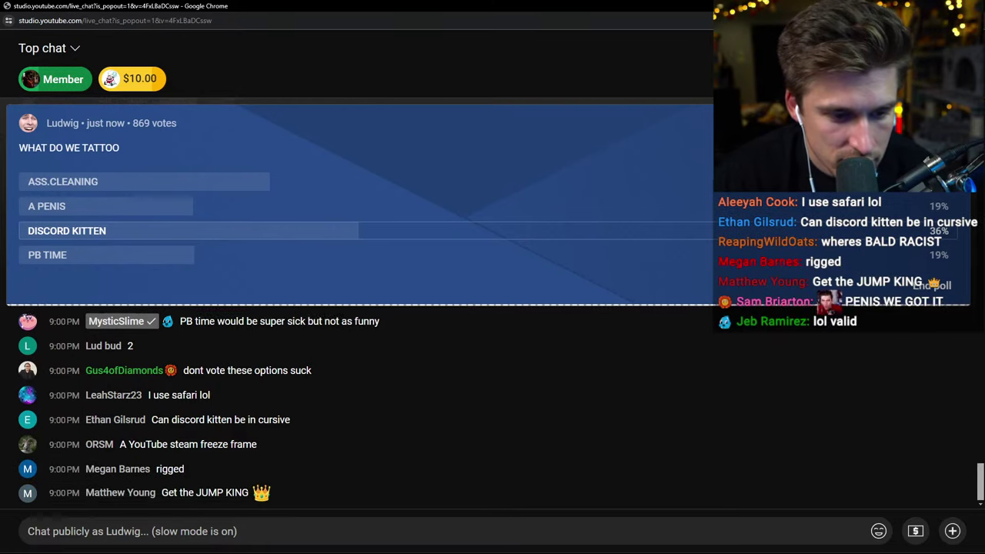
click(46, 48)
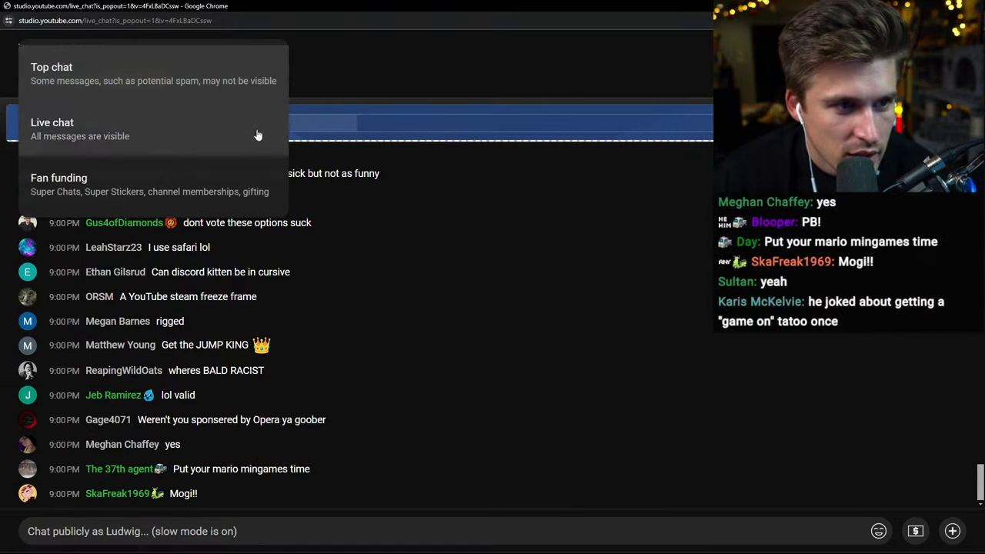
click(115, 77)
click(115, 80)
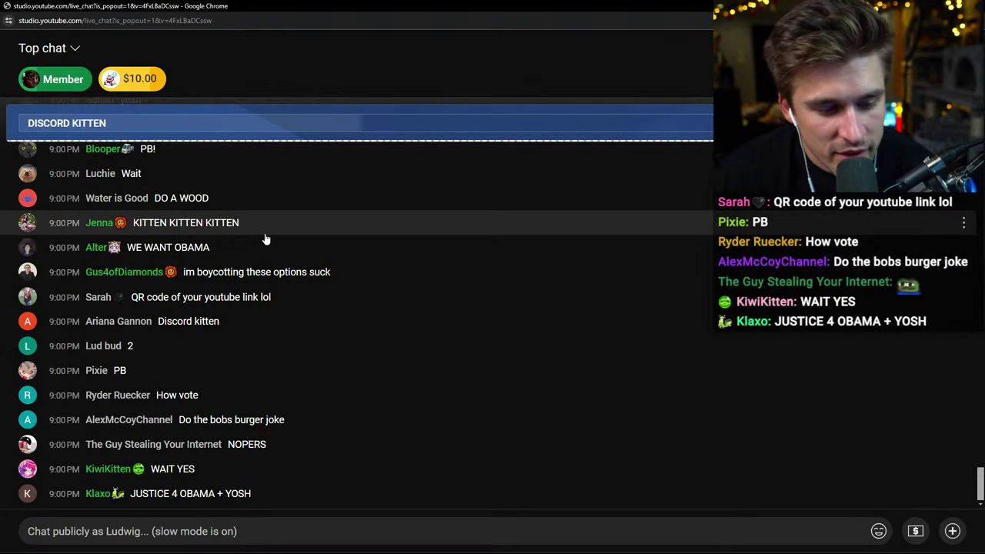
click(154, 126)
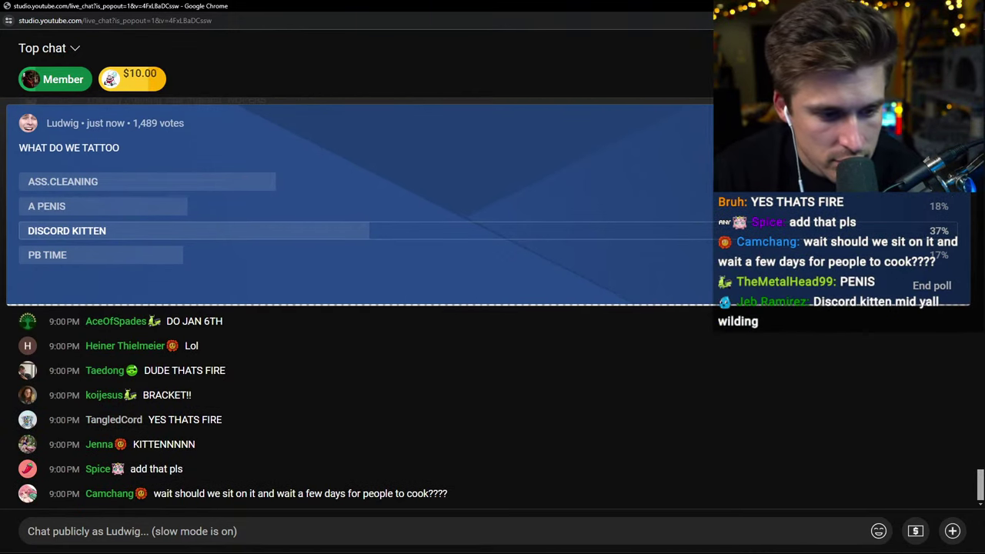
End the running tattoo poll and create a new one with the question "WHAT TATTOO?"
click(932, 285)
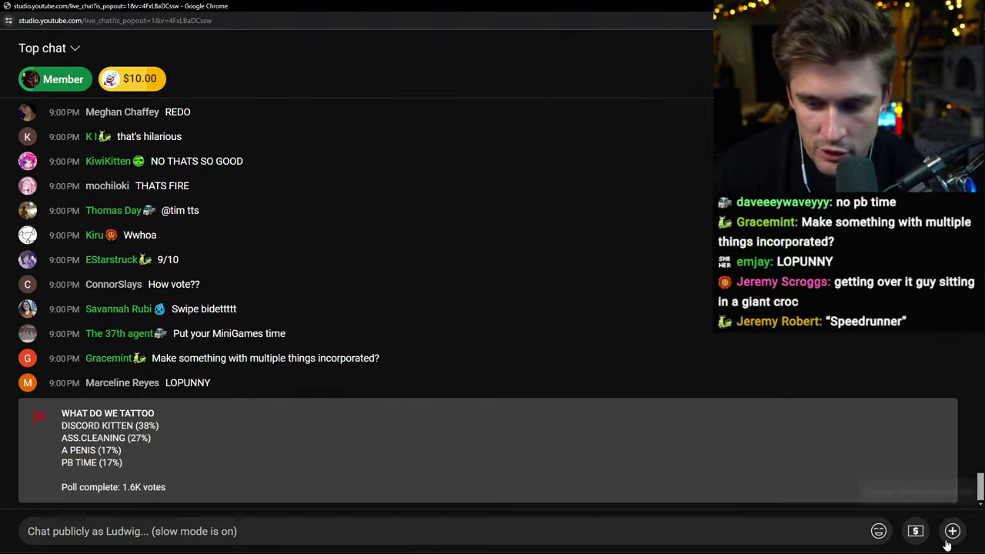
click(952, 531)
click(259, 473)
click(96, 368)
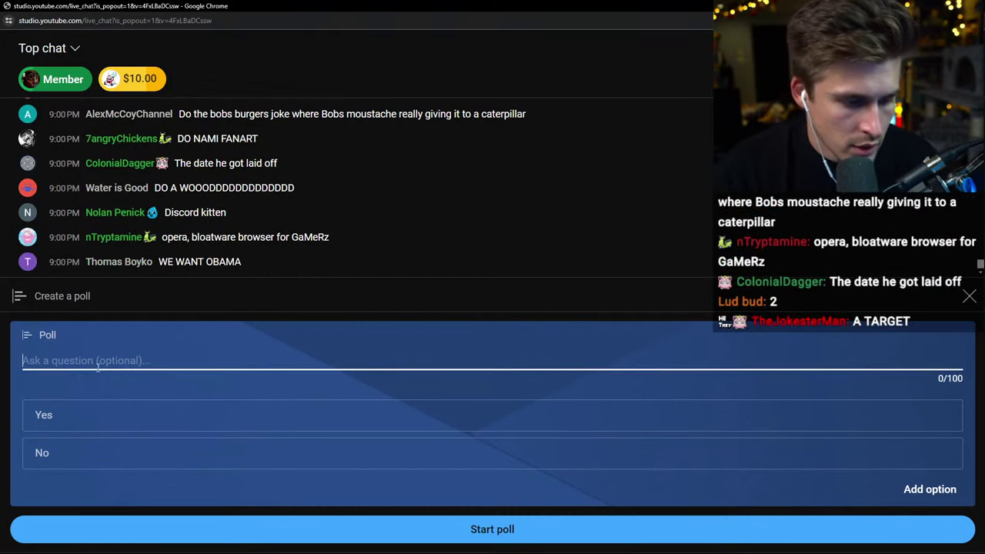
text(WHAT TATTOO?)
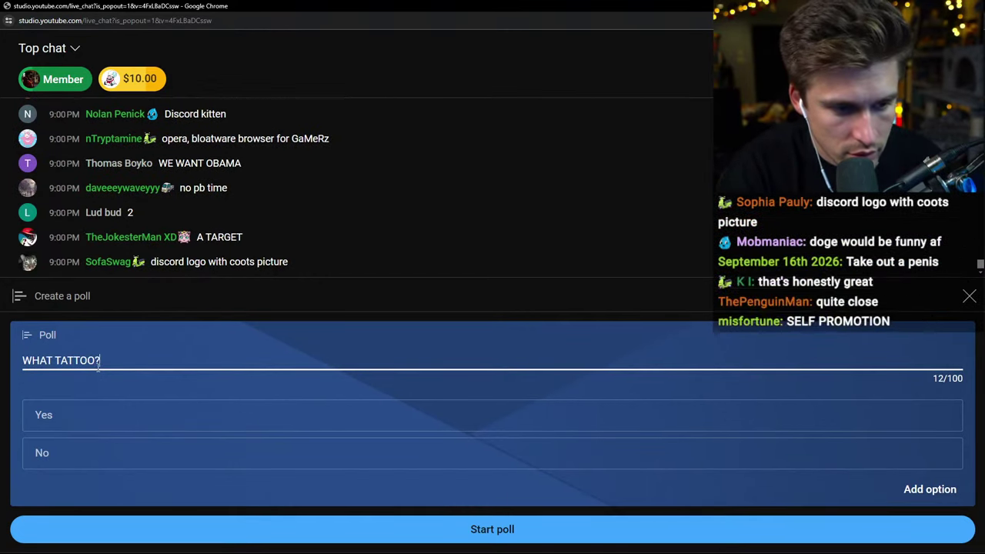
Enter "DISCORD KITTEN" as the first answer option and "DOGE COIN LOGO TAHT SAYS SELF MADE UNDERNEATH" as the second
key(Tab)
text(DISC)
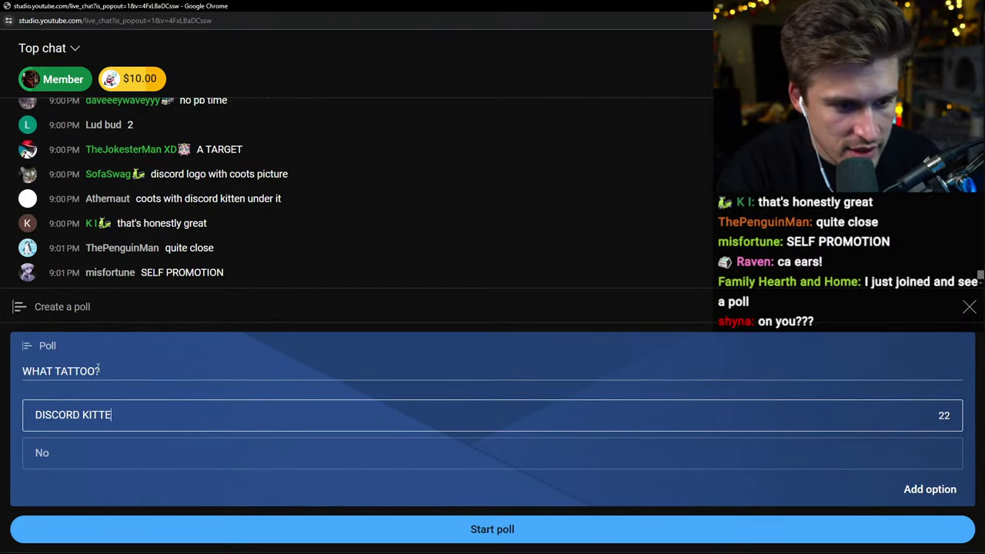
text(DOGE COUI)
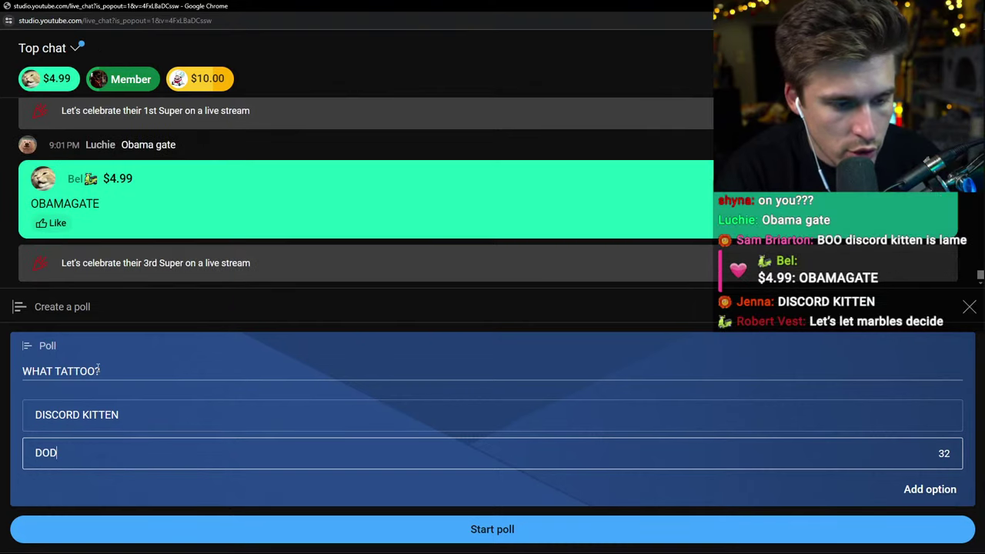
key(BackSpace)
key(BackSpace)
text(IN)
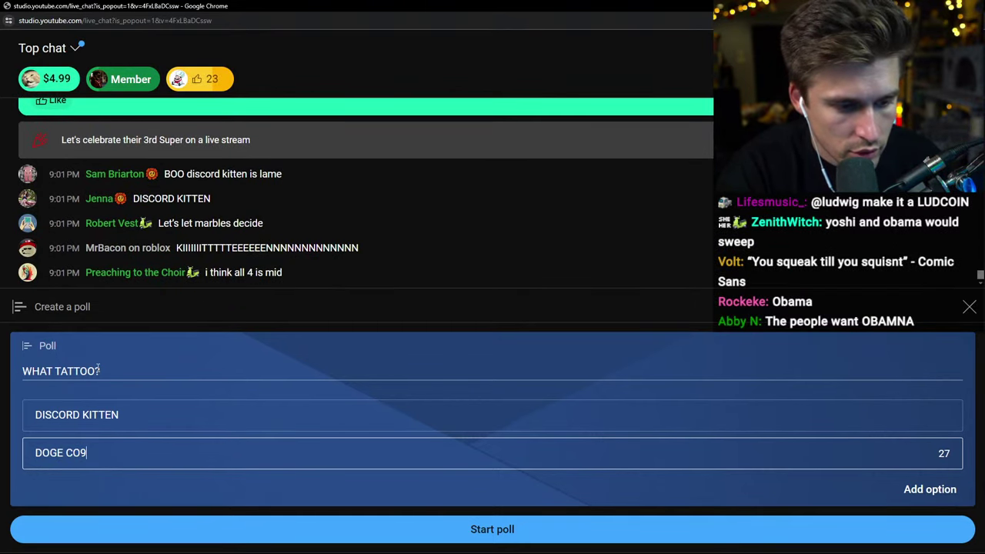
key(BackSpace)
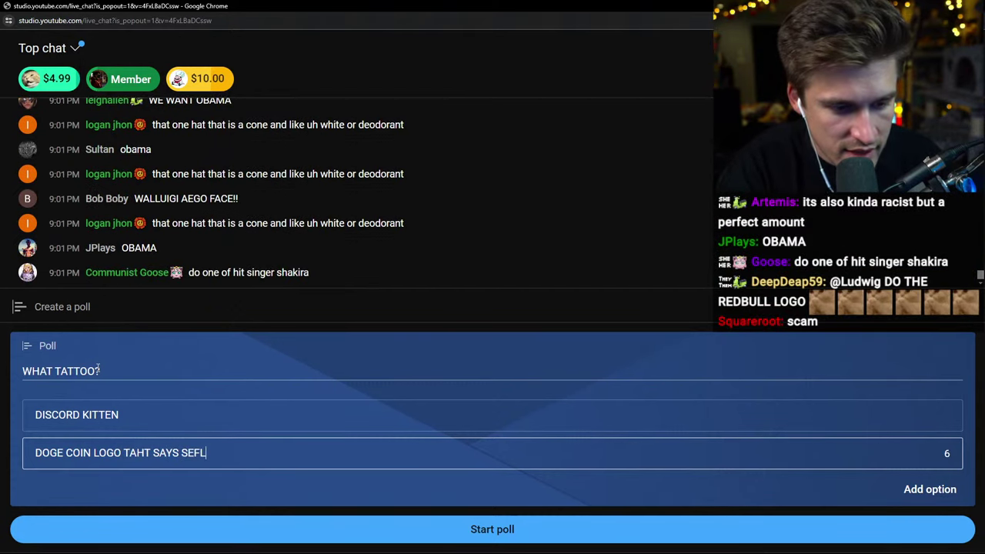
text(F MADE UIN)
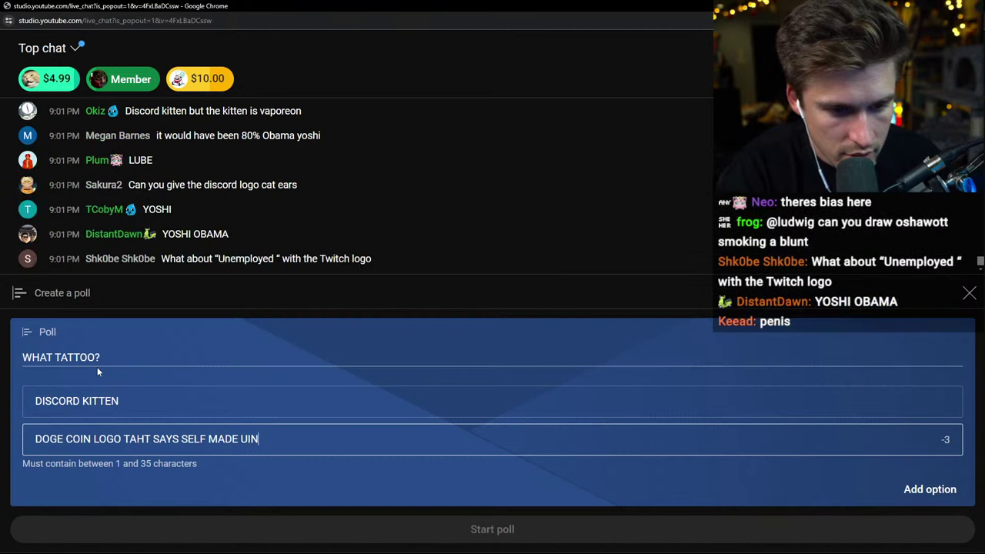
text(DEATH)
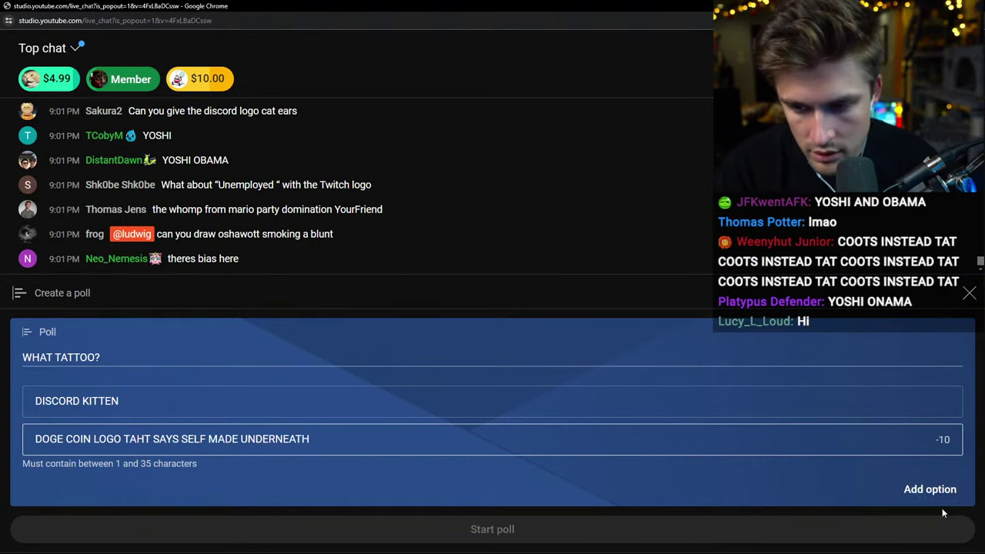
Add a third answer option to the poll and enter "OBAMA AND YOSHI" in it
click(930, 489)
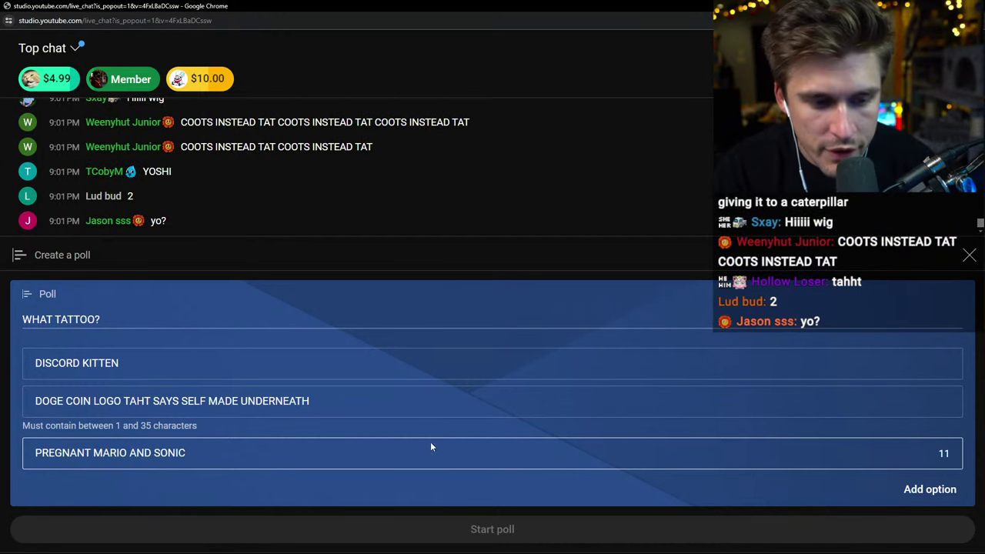
key(ctrl+a)
key(BackSpace)
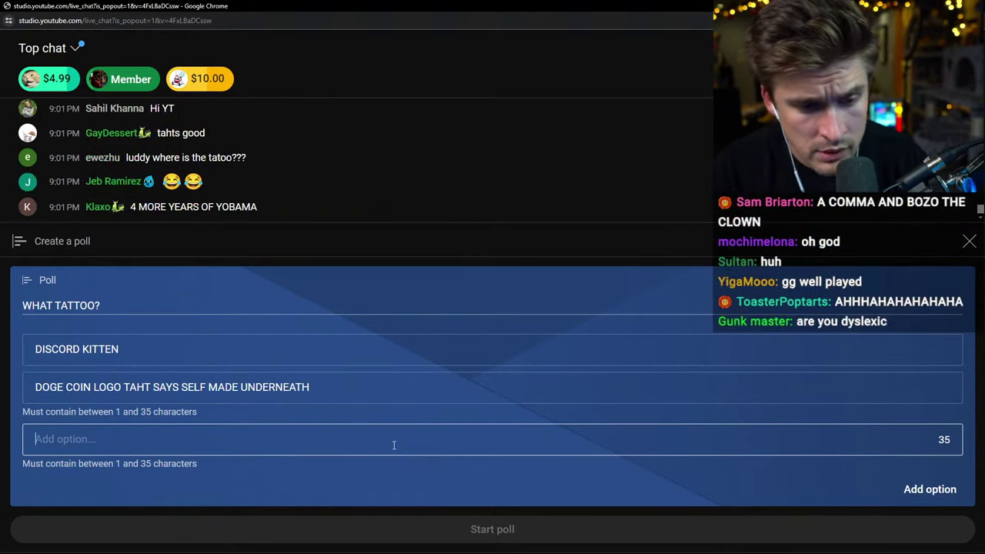
text(OAB)
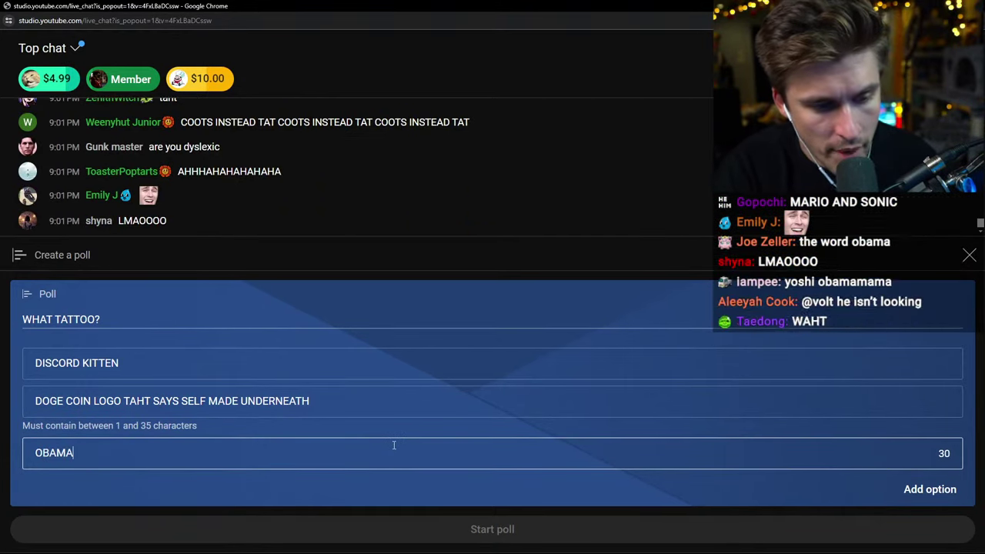
click(516, 515)
click(140, 319)
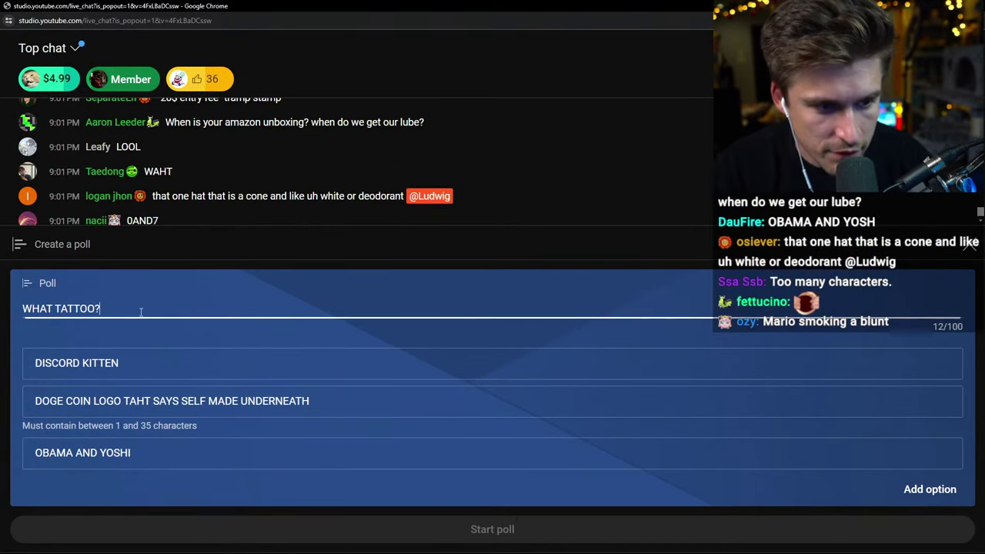
Shorten and correct the second answer option to "DOGE COIN LOGO THAT SAYS SELF MADE" and start the poll
click(324, 400)
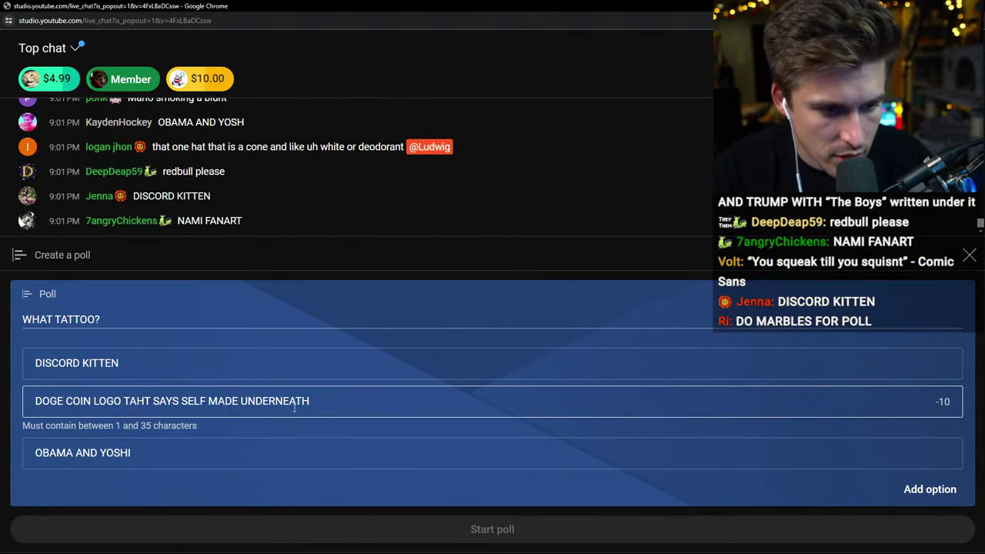
key(BackSpace)
key(BackSpace)
key(BackSpace)
key(BackSpace)
key(BackSpace)
key(BackSpace)
key(BackSpace)
key(BackSpace)
key(BackSpace)
key(BackSpace)
key(BackSpace)
double_click(139, 415)
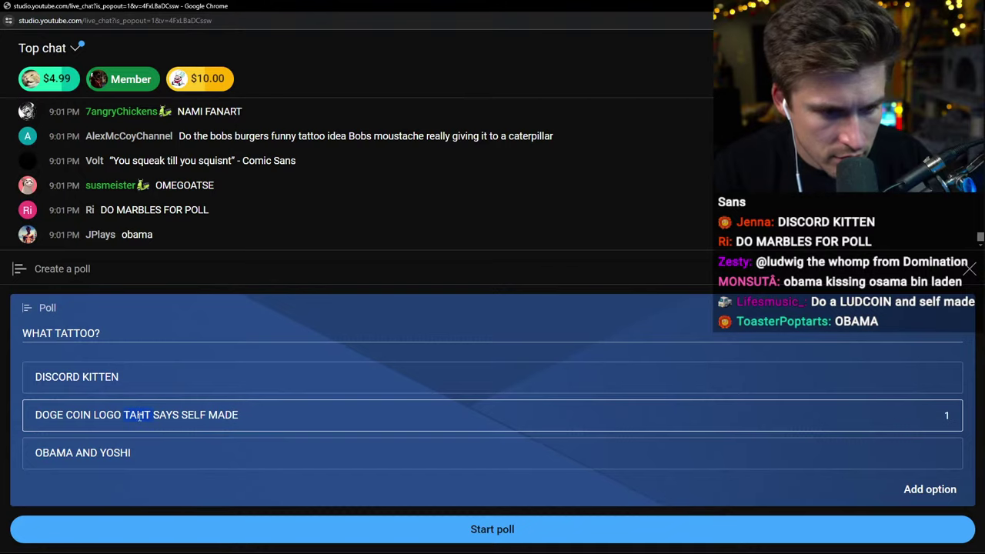
text(T)
click(285, 539)
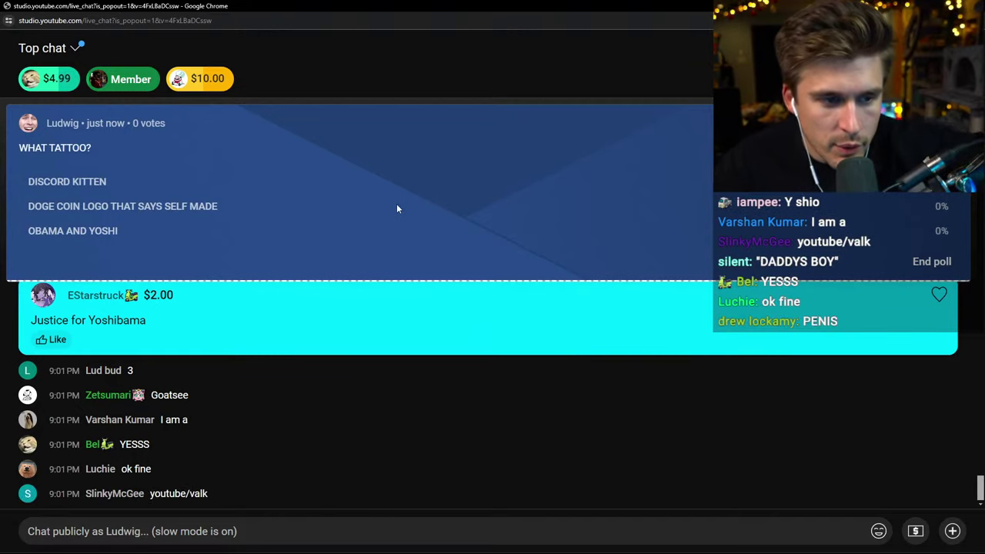
Read the pinned $4.99 Super Chat and the pinned member message, and expand the running poll to examine its vote split before collapsing it
click(61, 88)
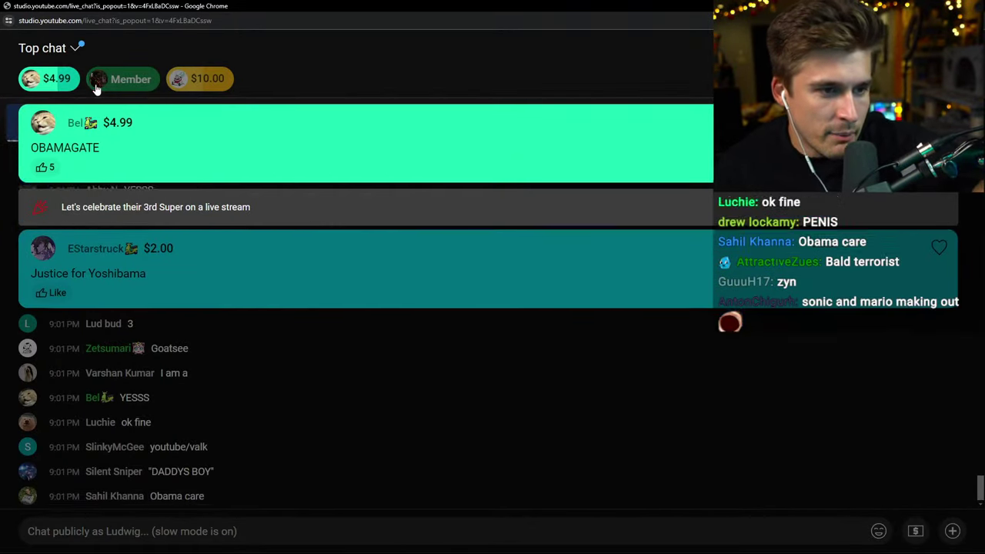
click(128, 79)
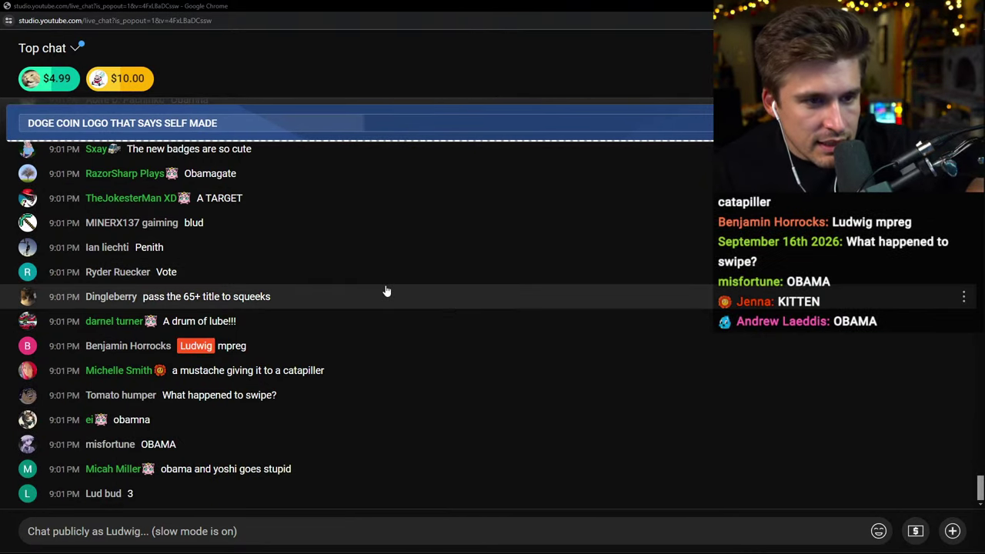
click(559, 125)
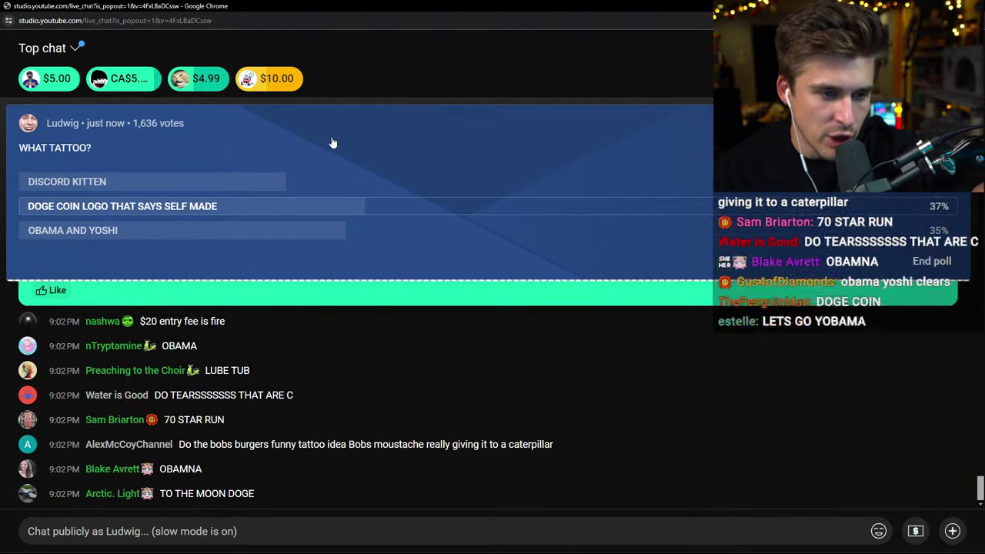
click(331, 143)
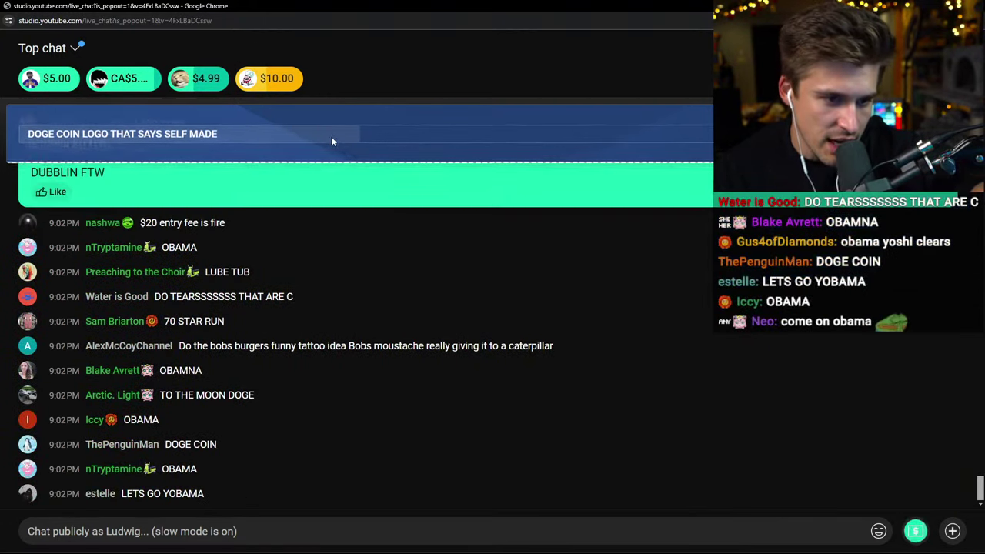